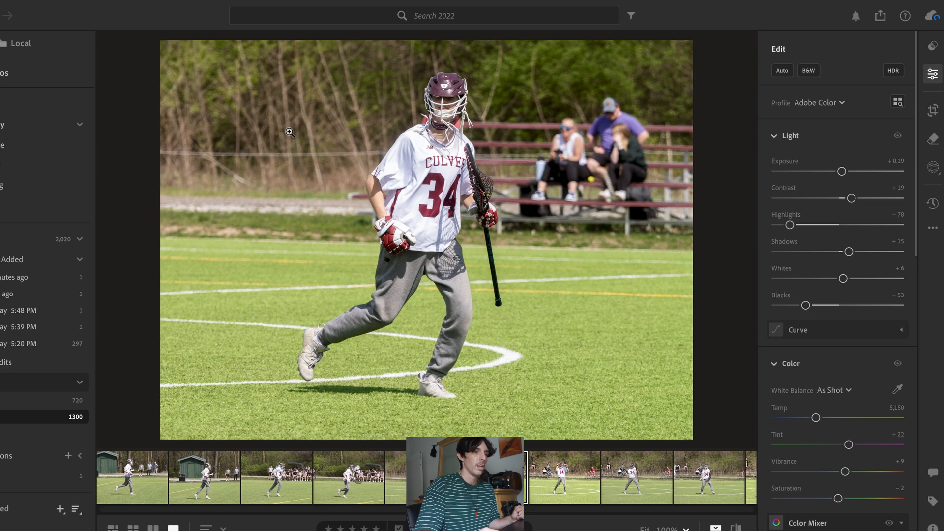
Step: Mask the photo's subject and set the mask's sharpness to +76
click(933, 168)
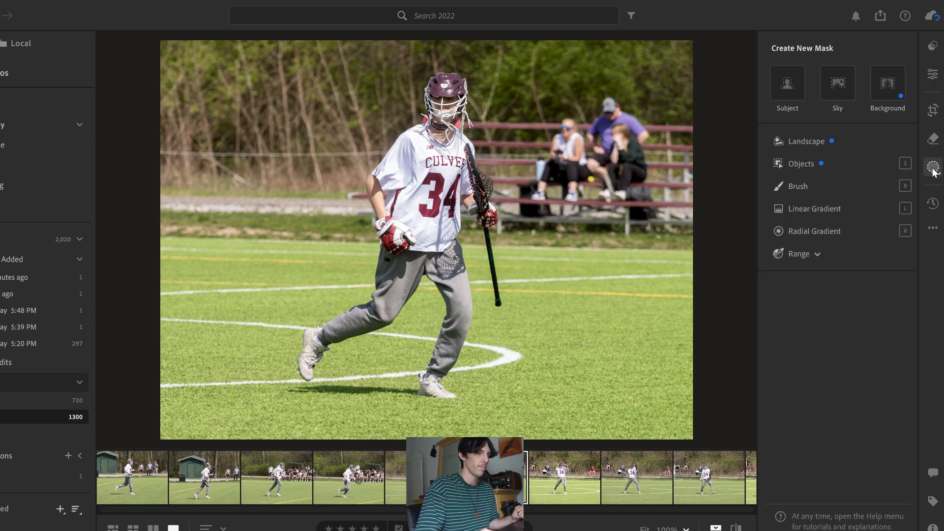
click(788, 85)
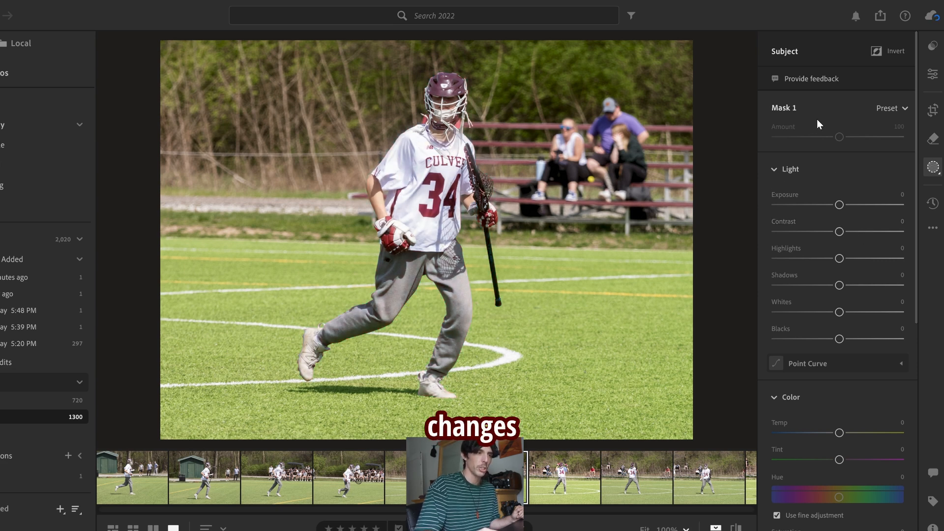
drag(839, 205, 838, 227)
scroll(836, 226, down, 8)
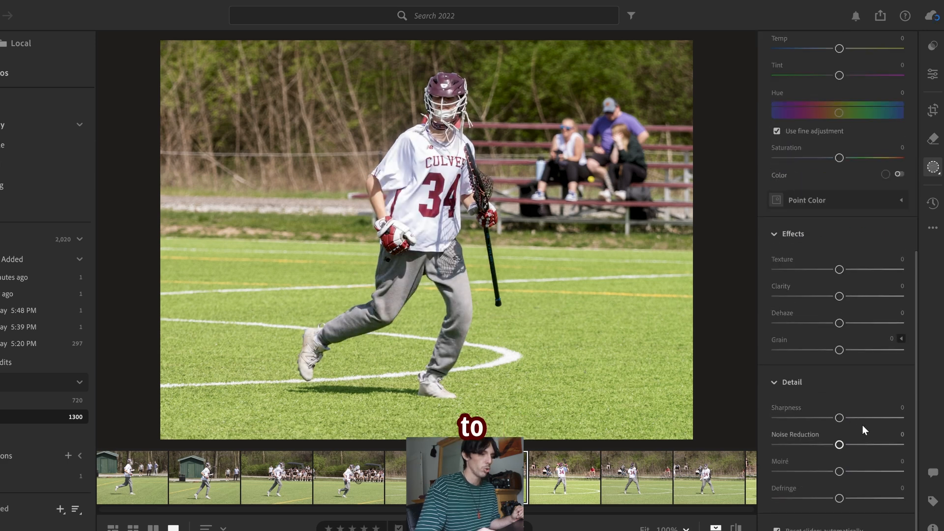
drag(880, 417, 910, 419)
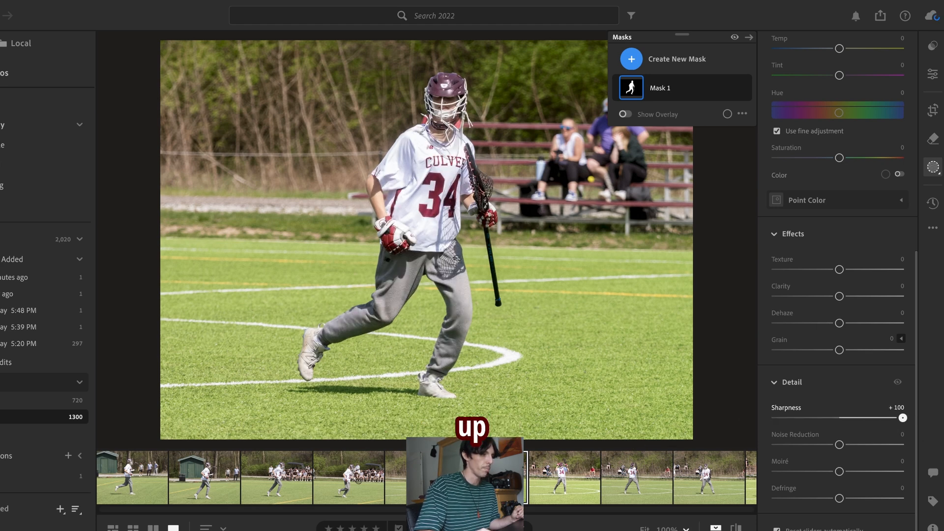
click(888, 417)
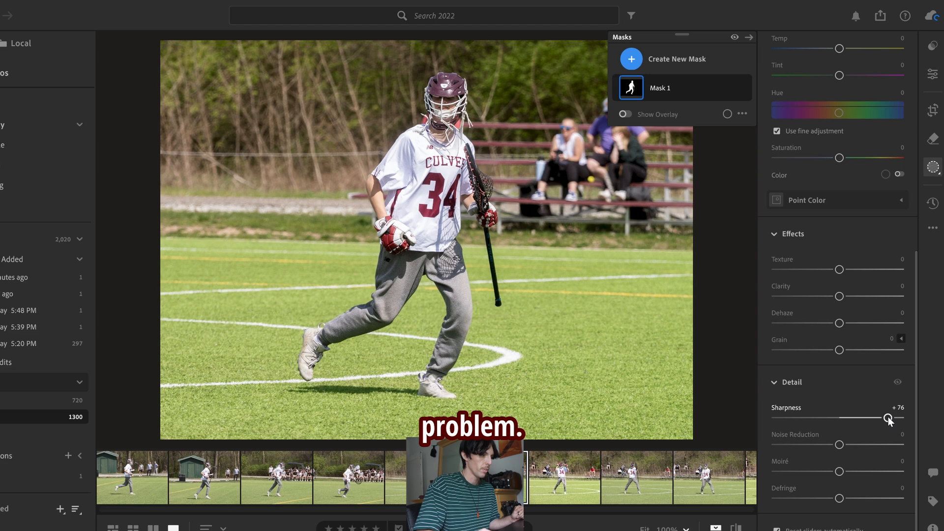
Step: Set the subject mask's texture to +19 and clarity to +7
click(848, 269)
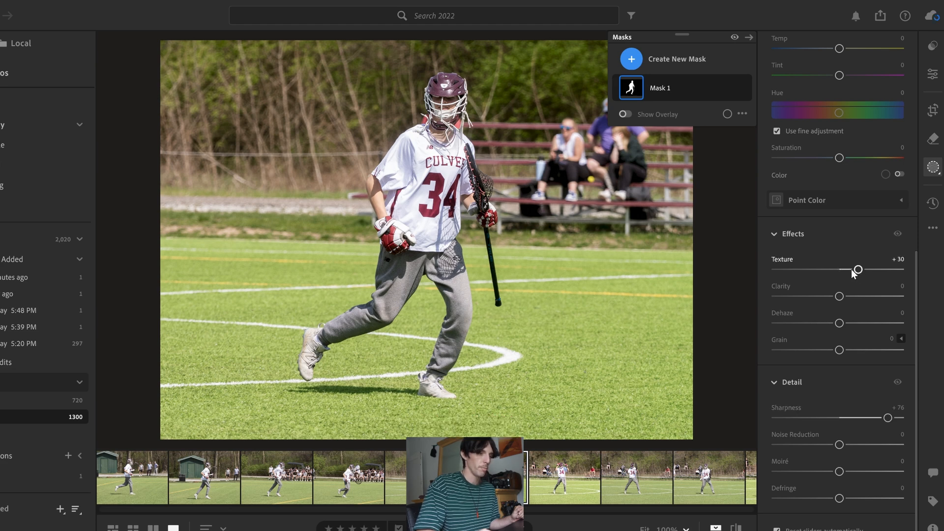
click(851, 269)
click(893, 296)
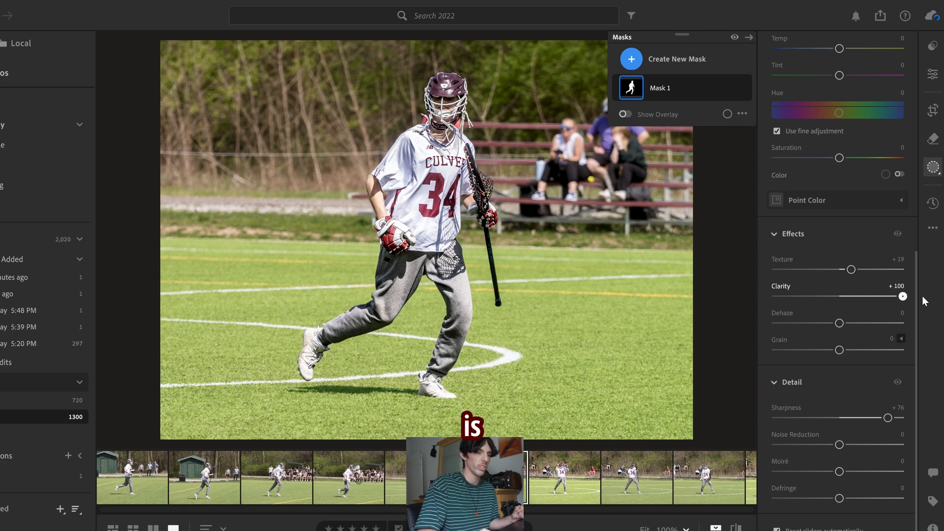
drag(901, 297, 843, 297)
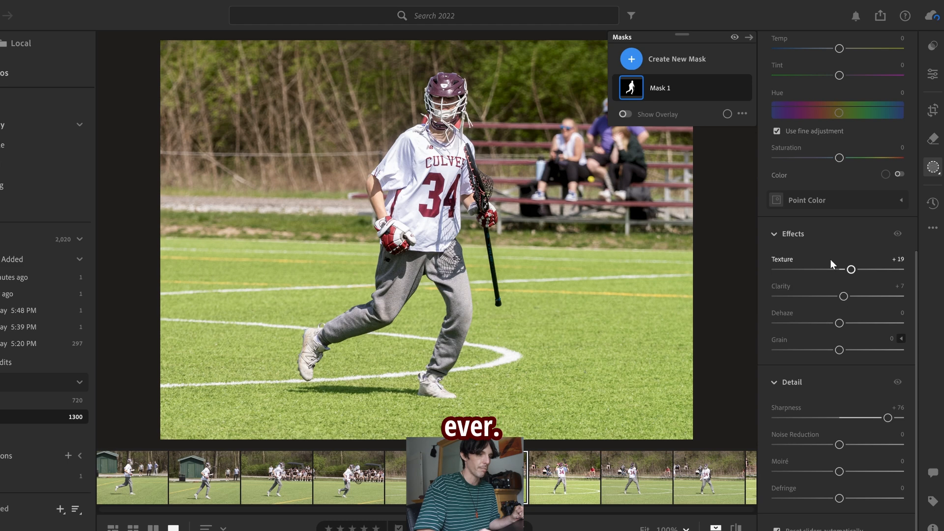
Step: Duplicate and invert the subject mask to cover the background, and set the inverted mask's sharpness to -84
right_click(638, 93)
click(666, 130)
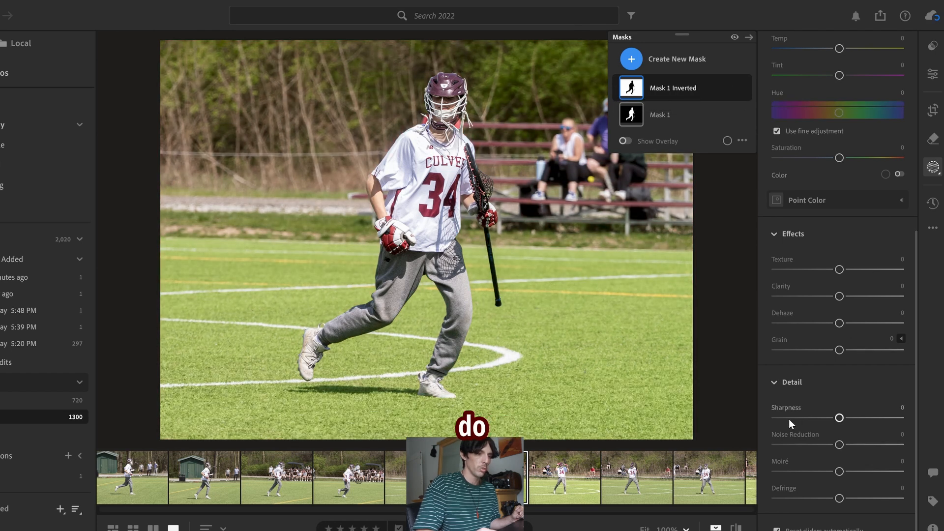
mouse_move(786, 418)
mouse_down()
mouse_move(769, 417)
mouse_move(780, 419)
mouse_up()
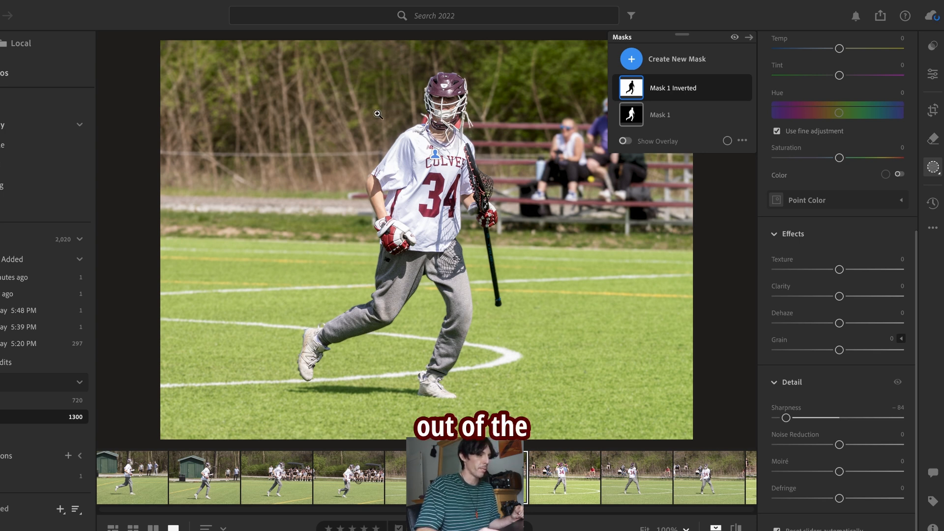
Step: Set the inverted background mask's texture to -35 and saturation to -11
click(814, 270)
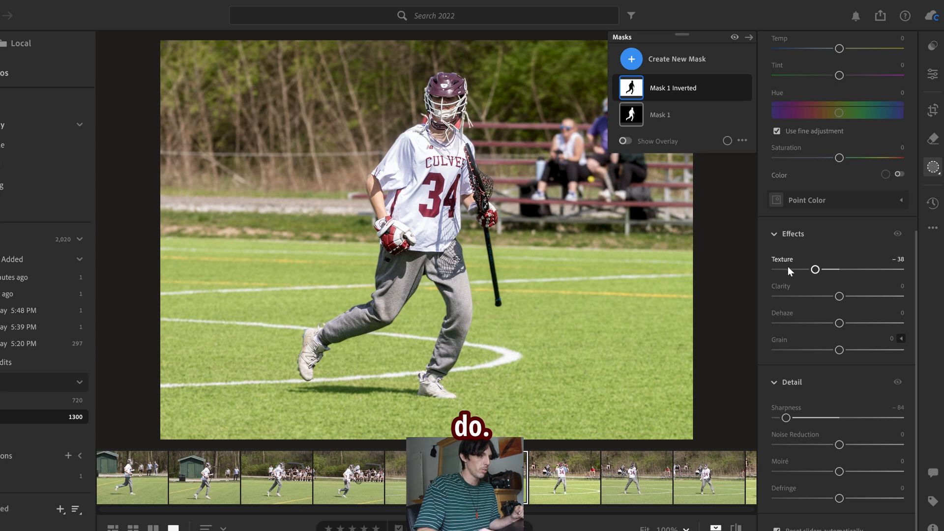
click(776, 269)
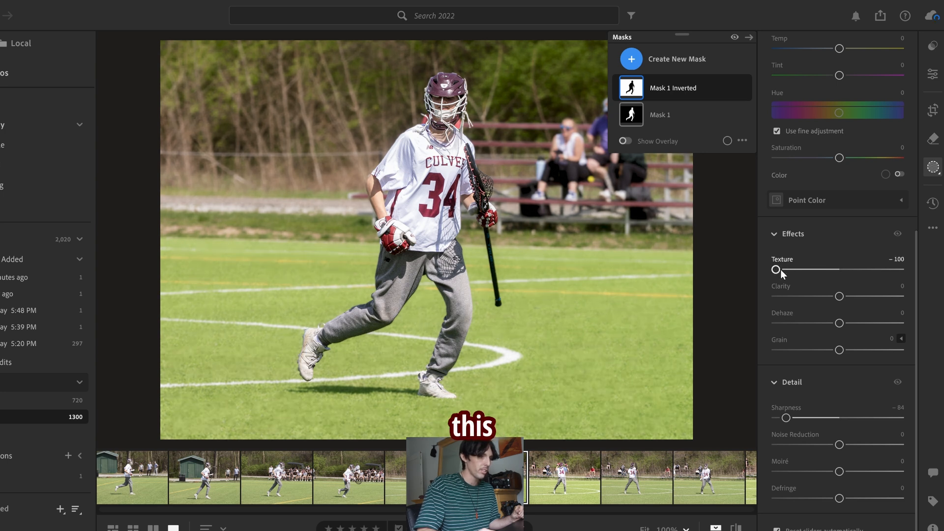
click(805, 269)
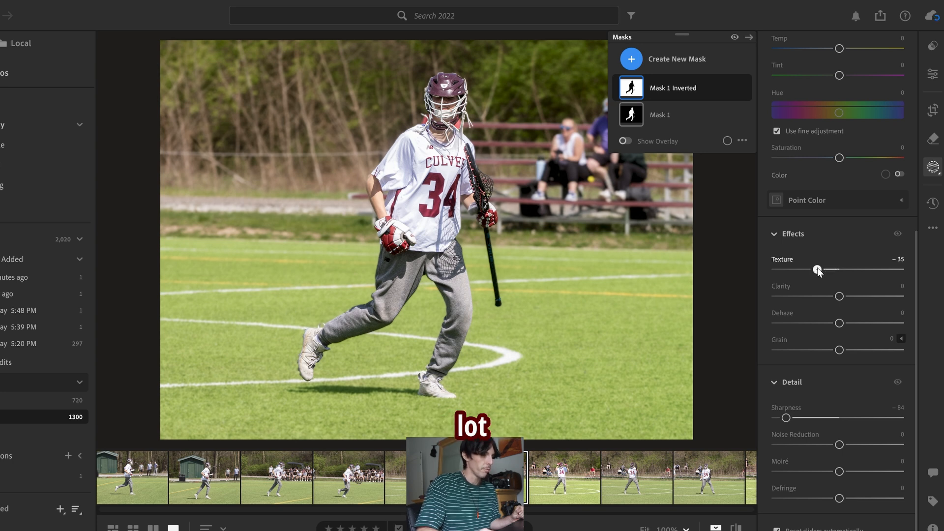
scroll(854, 229, up, 5)
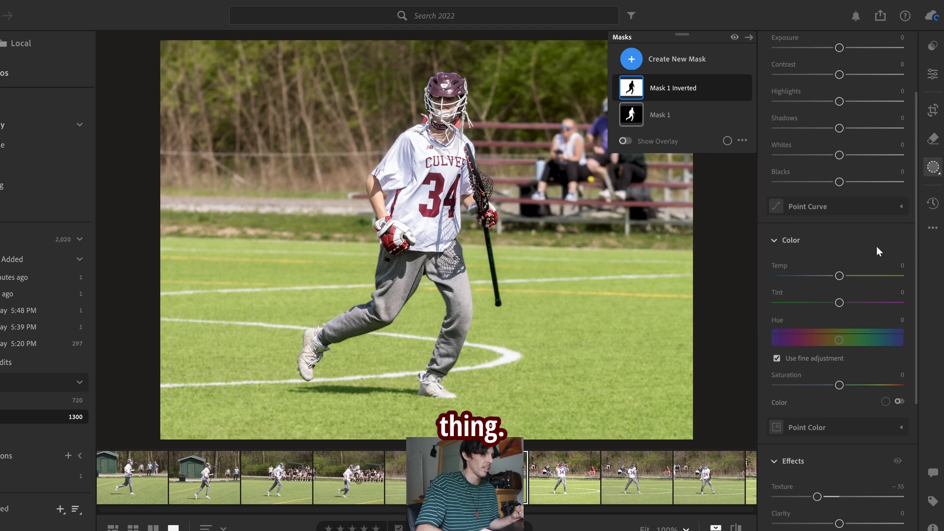
scroll(836, 276, down, 5)
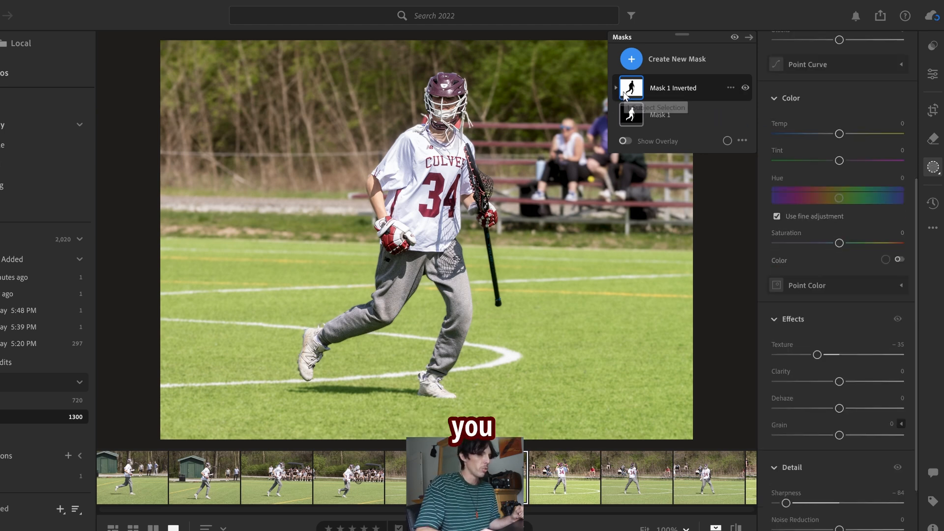
drag(839, 243, 833, 243)
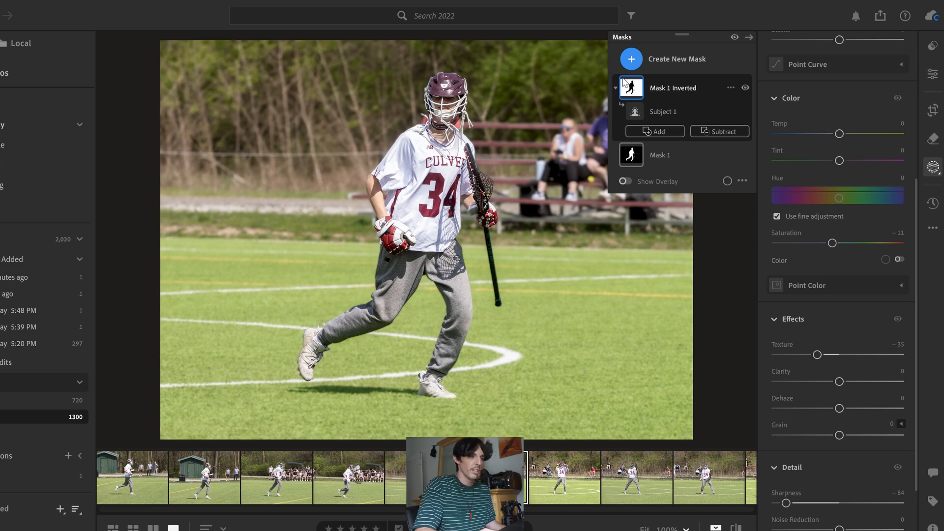
Step: Subtract the grass field around the player from the inverted background mask with a brush
mouse_move(639, 93)
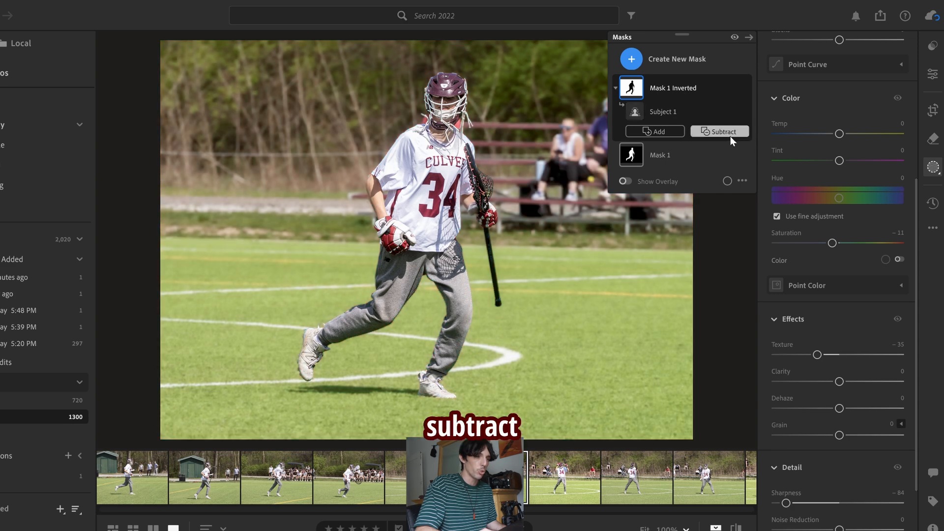
click(728, 135)
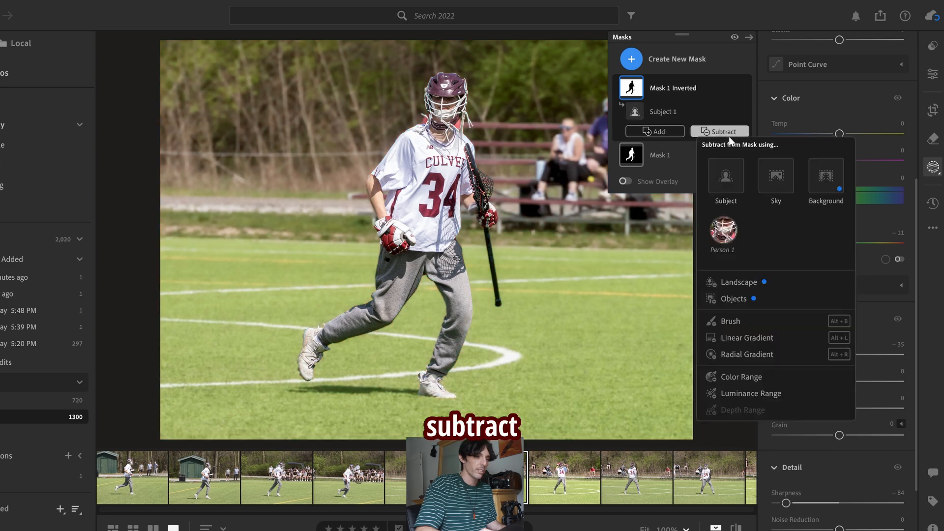
click(744, 323)
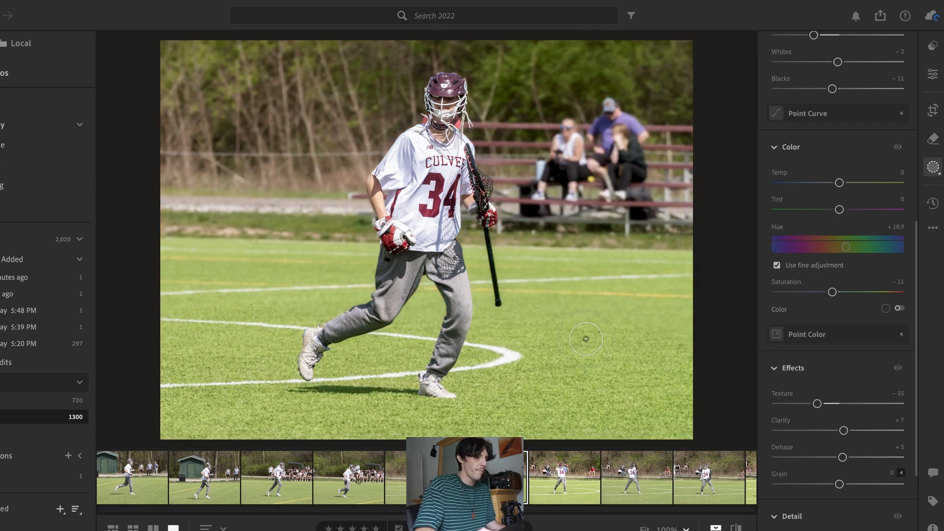
drag(275, 339, 318, 326)
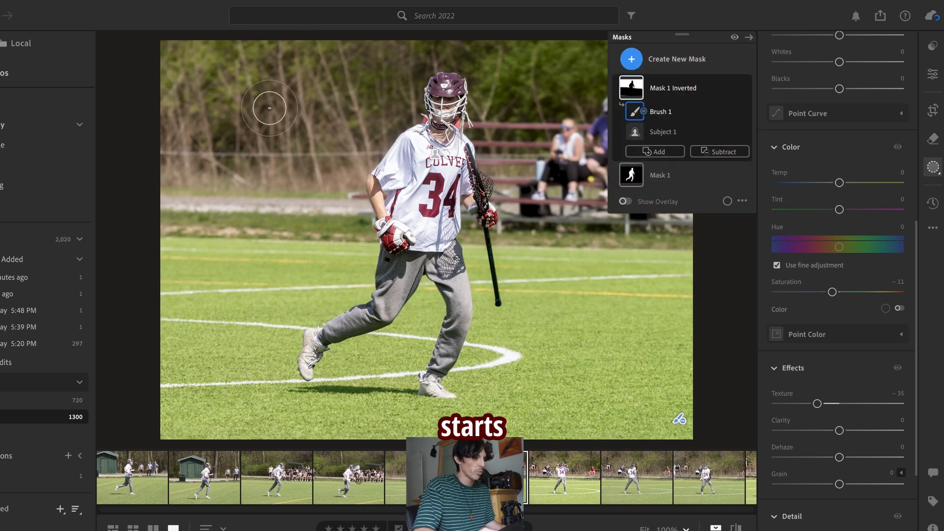
Step: Collapse the mask list and create a new brush mask with a brush size of 1.0
click(748, 37)
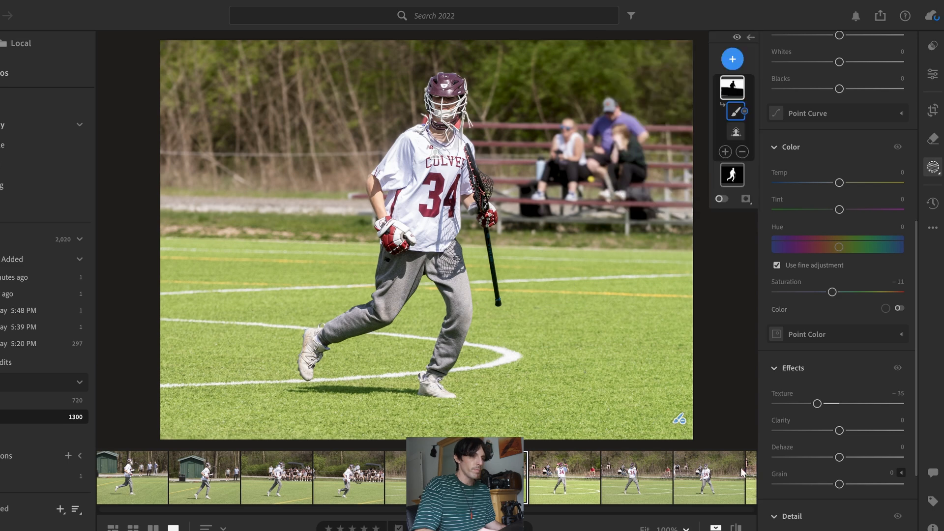
click(732, 59)
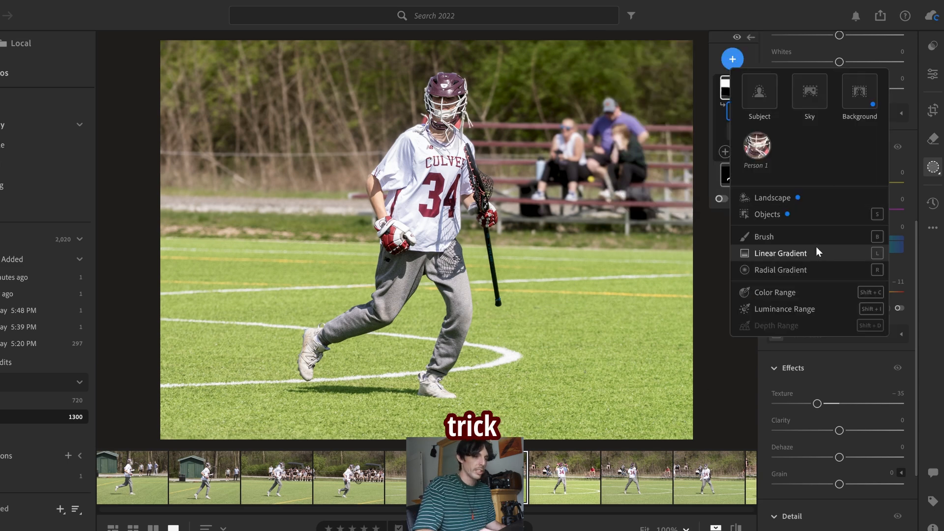
click(733, 59)
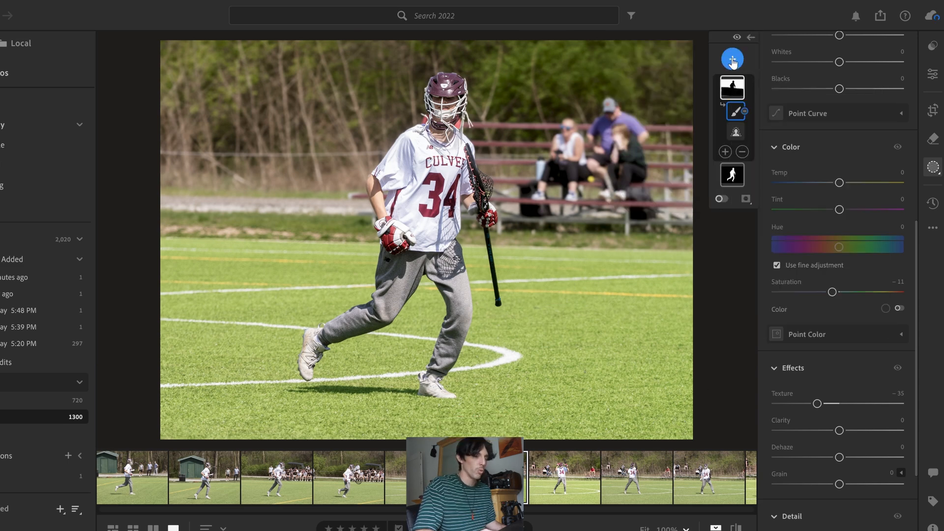
click(732, 60)
click(770, 237)
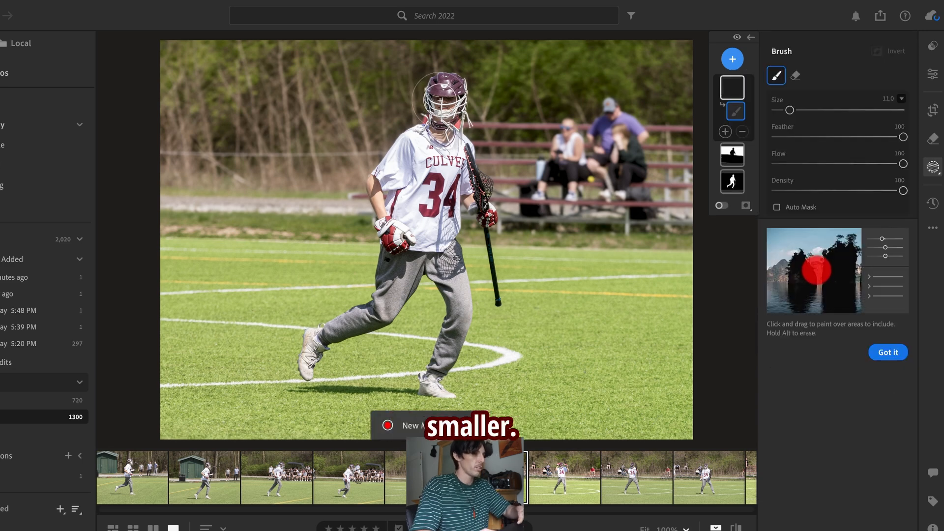
scroll(438, 100, down, 10)
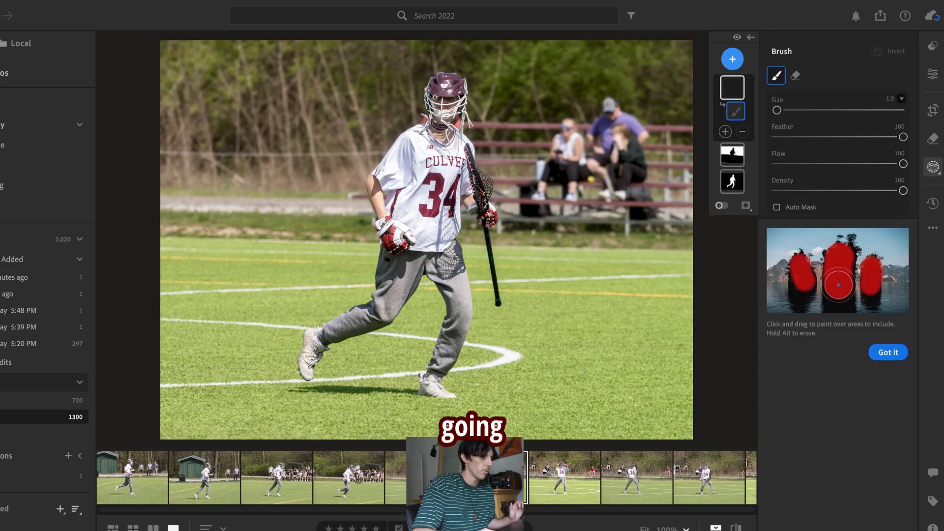
Step: Brush over the player's face inside the helmet and erase the stray stroke across the trees
drag(432, 97, 453, 100)
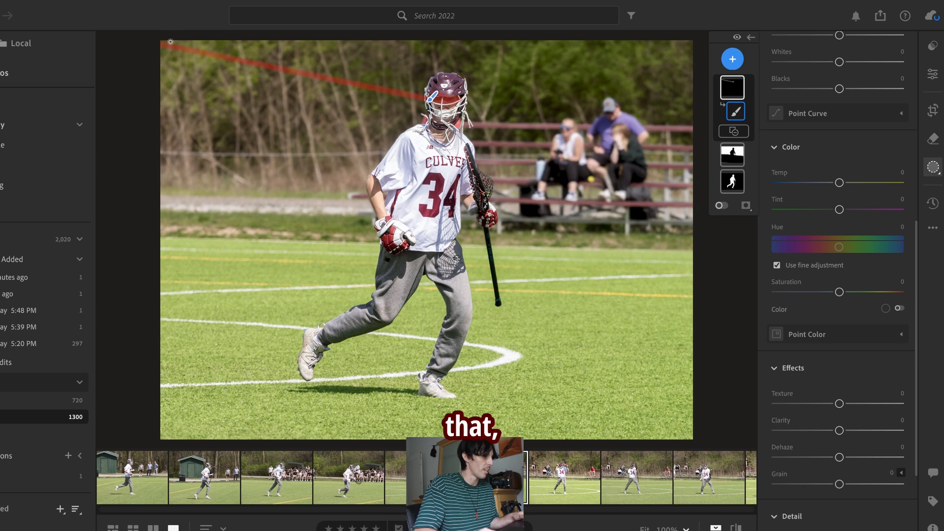
key(alt)
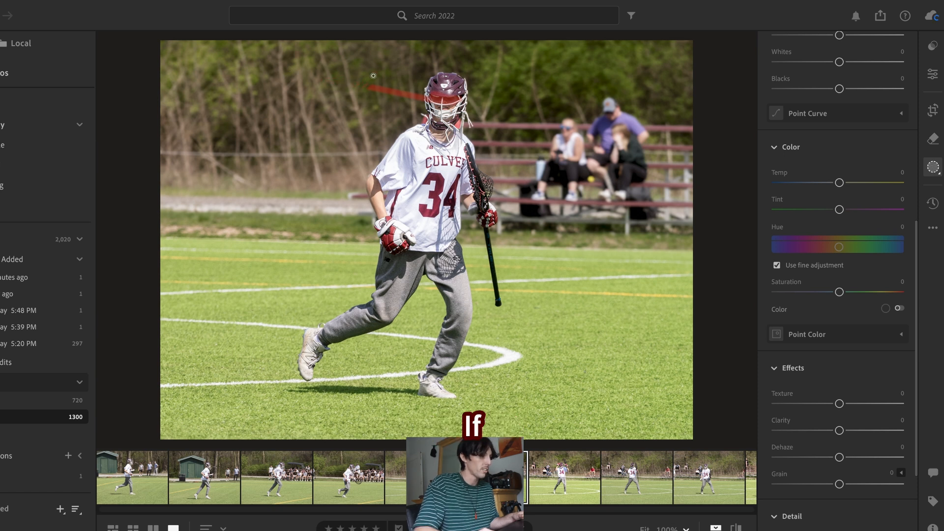
drag(373, 75, 366, 112)
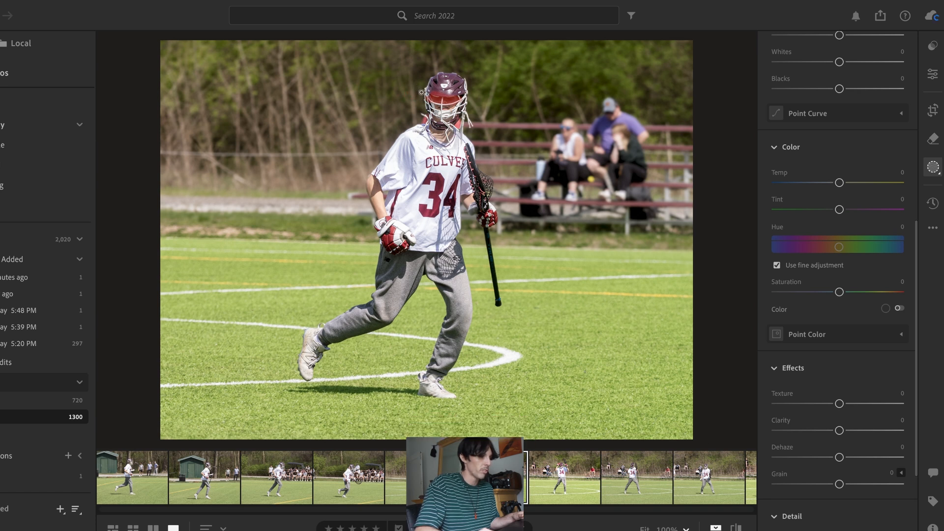
key(shift+o)
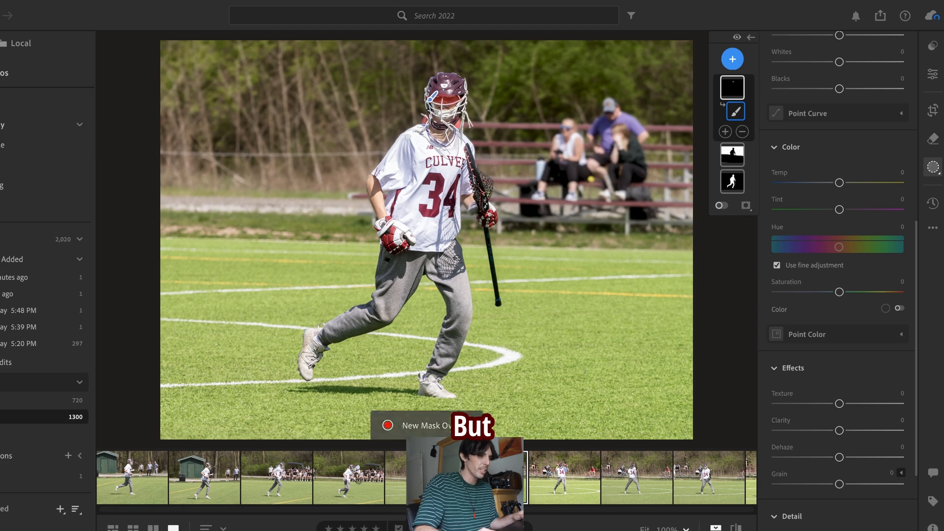
Step: Set the face brush mask's shadows to -40 and compare the photo with its unedited version
scroll(831, 344, down, 3)
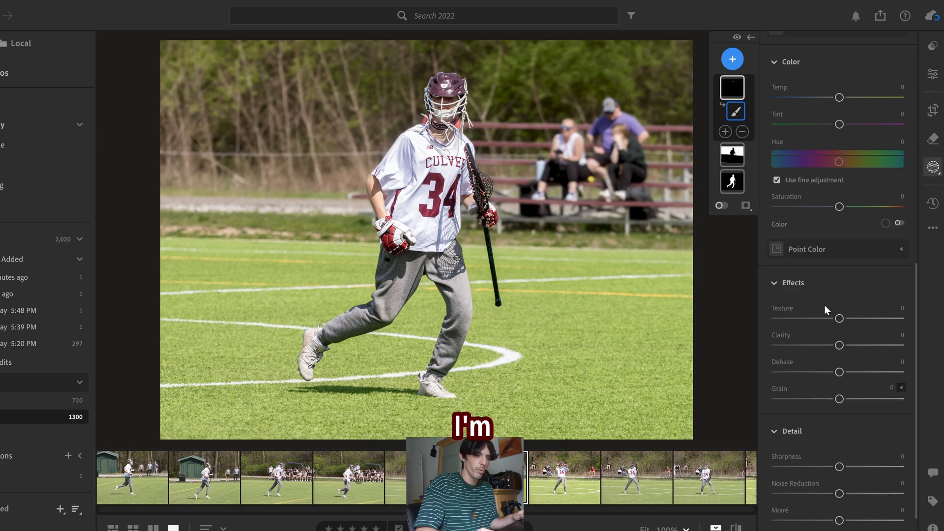
scroll(824, 344, down, 1)
scroll(823, 273, up, 8)
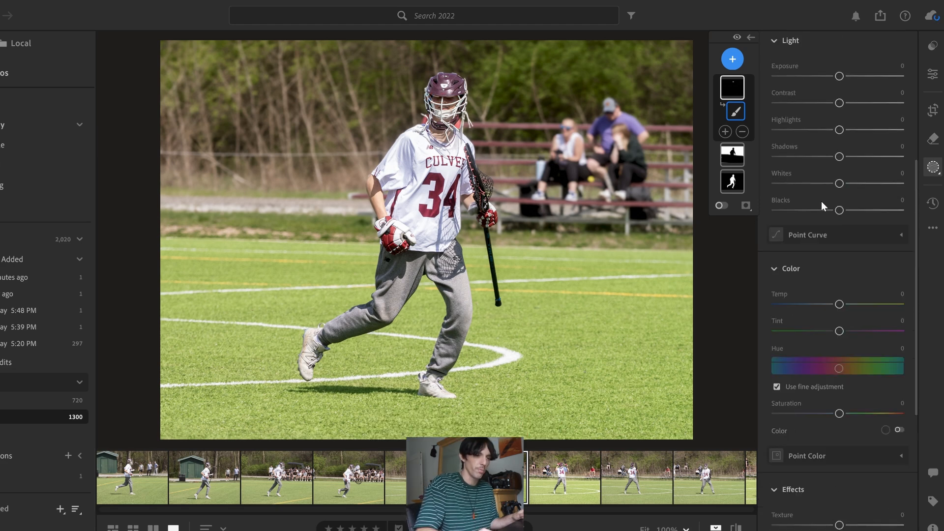
mouse_move(807, 158)
mouse_down()
mouse_move(728, 159)
mouse_move(875, 157)
mouse_move(814, 157)
mouse_up()
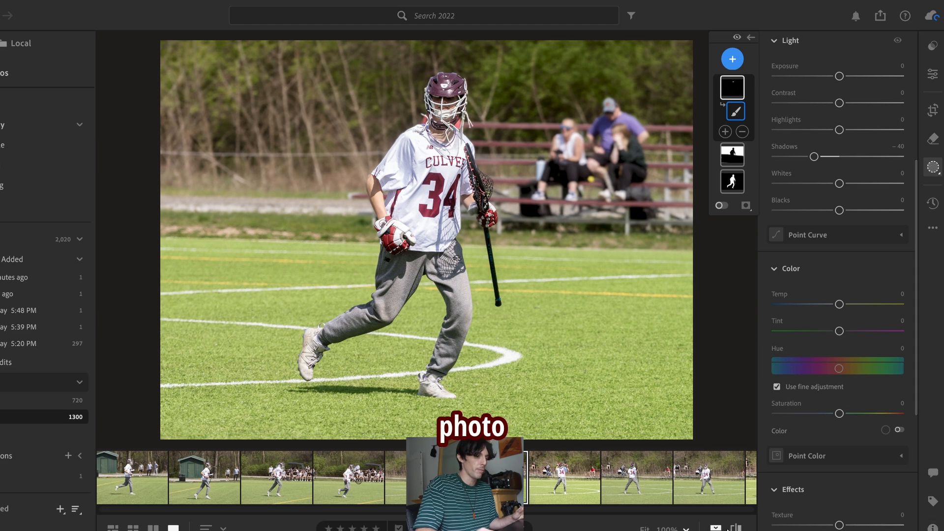
key(backslash)
key(backslash)
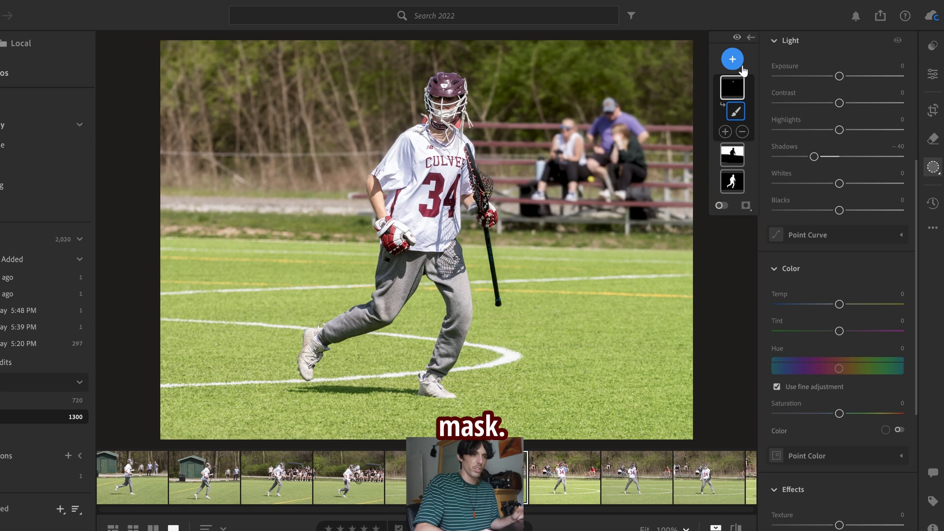
Step: Add another brush mask, view its available adjustment presets, and leave masking
key(b)
click(902, 236)
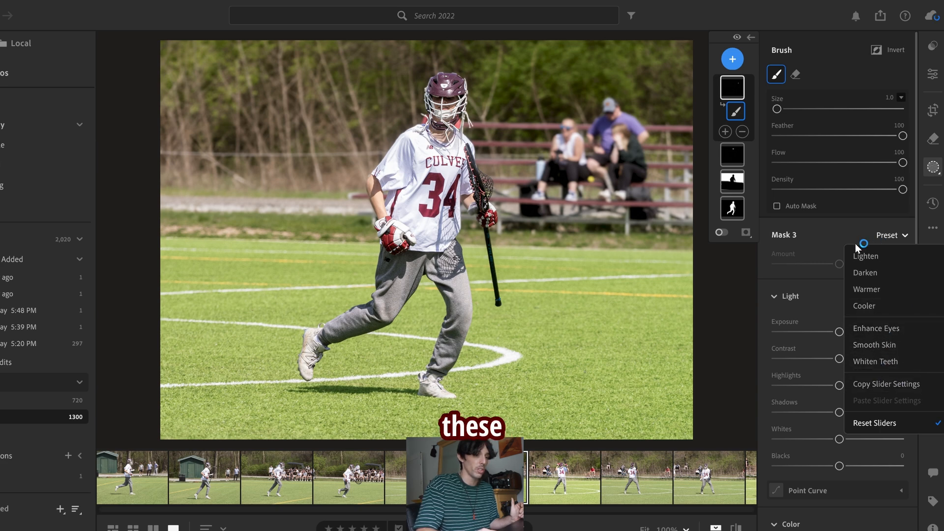
click(932, 166)
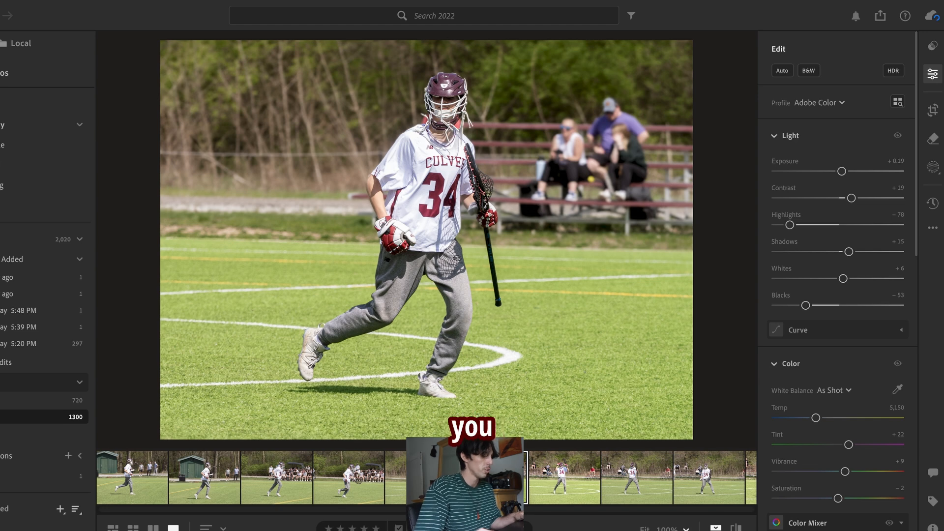
Step: Choose the edit settings to copy from the player photo, include Masking, copy them, and return to the general edit controls
click(933, 229)
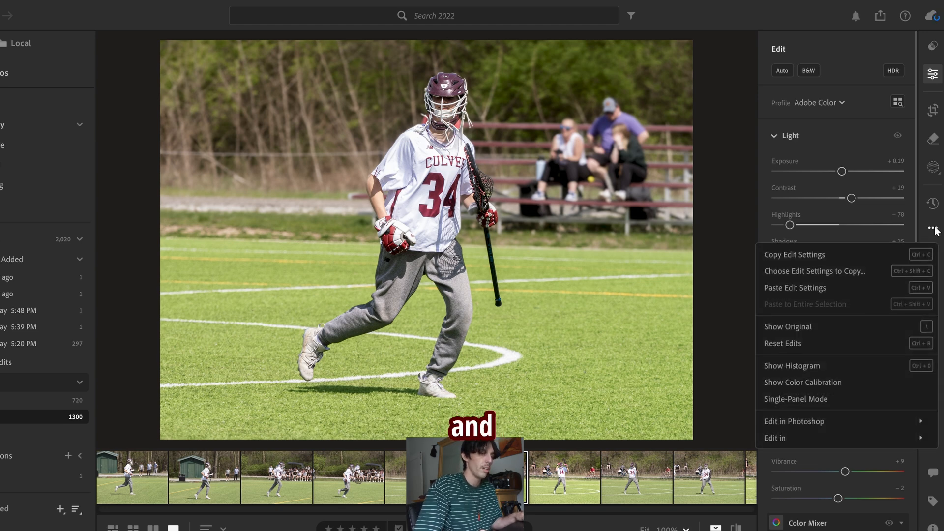
click(804, 273)
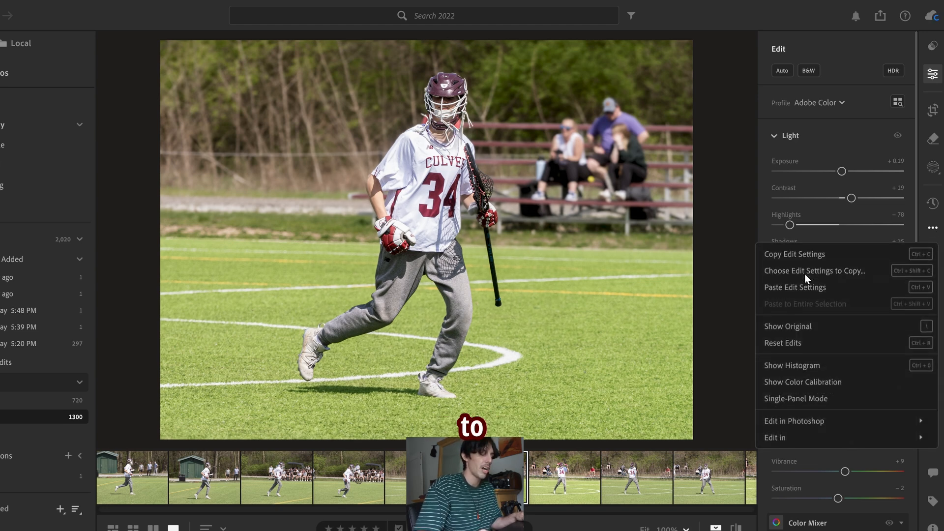
click(337, 244)
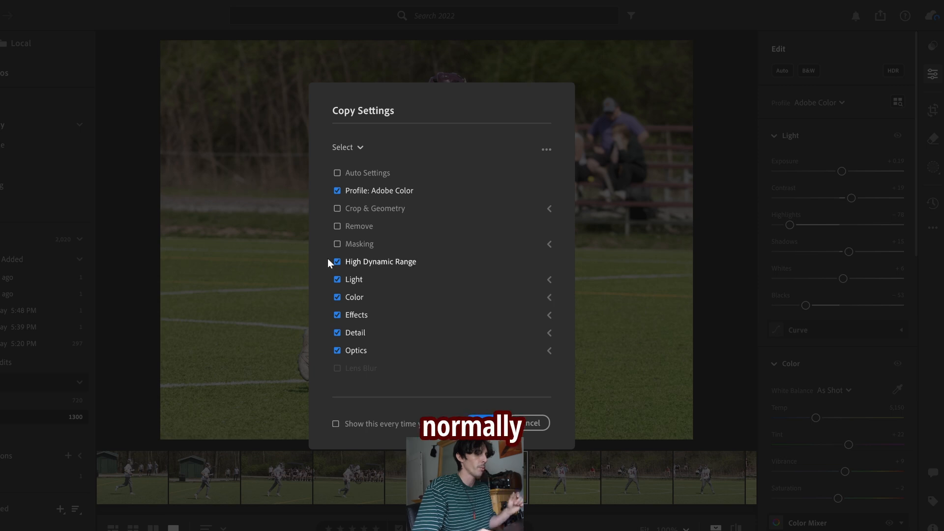
click(339, 246)
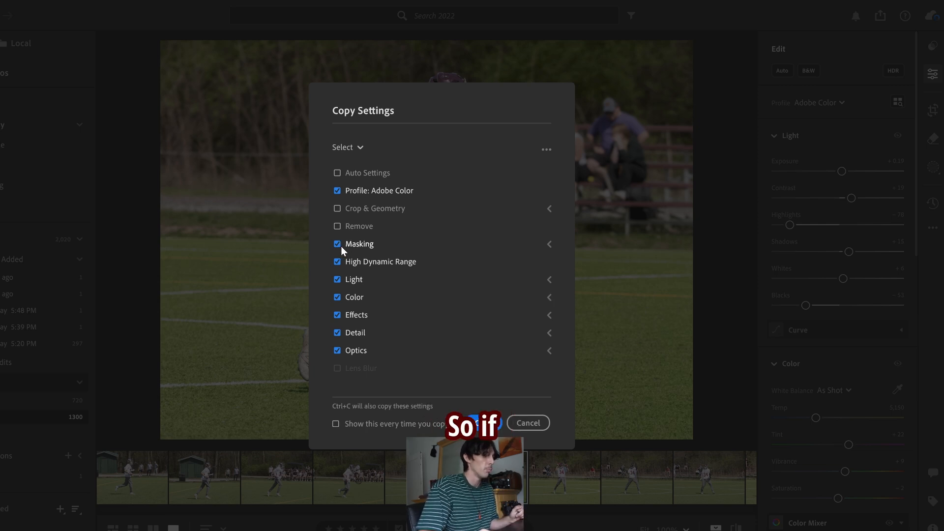
click(483, 422)
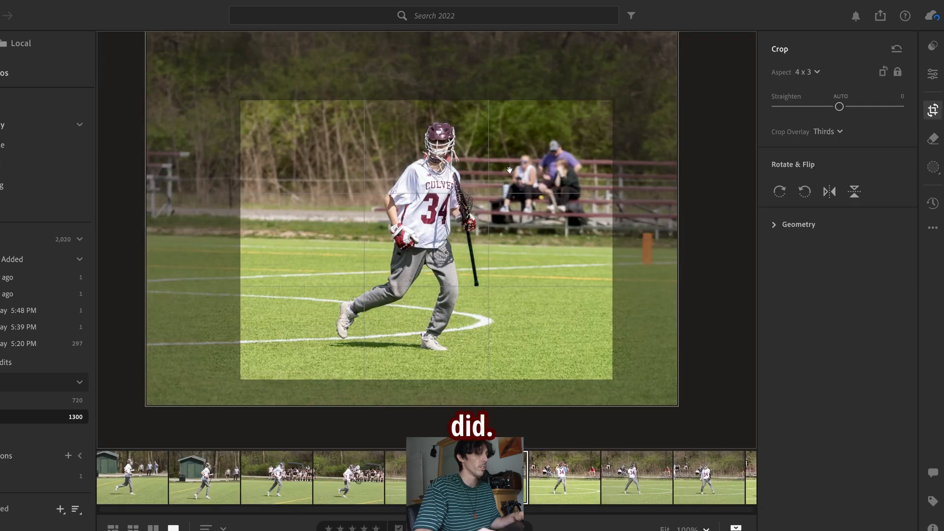
key(e)
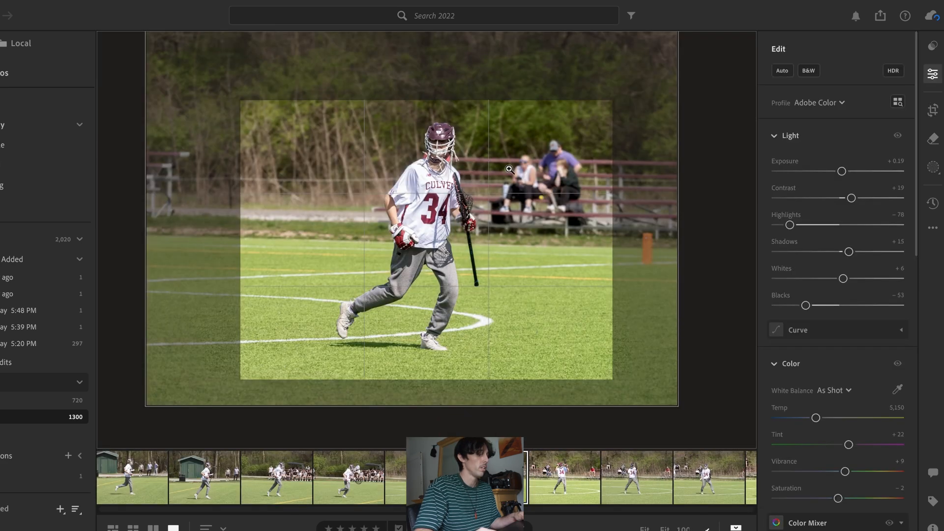